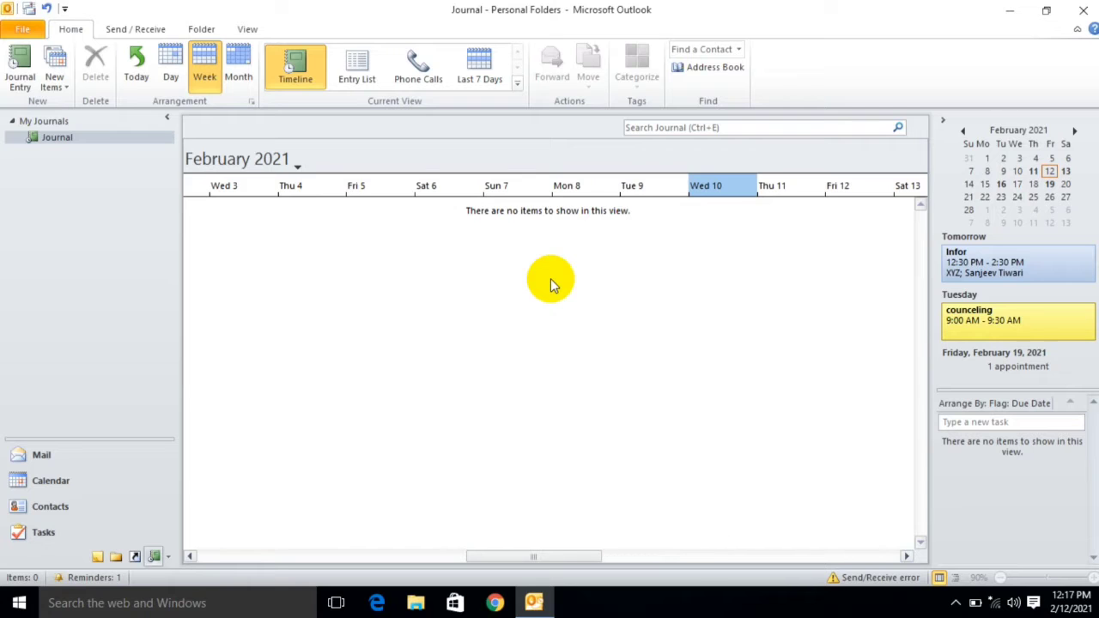
Open the program's Notes and Journal options and look at the default note color choices
click(18, 30)
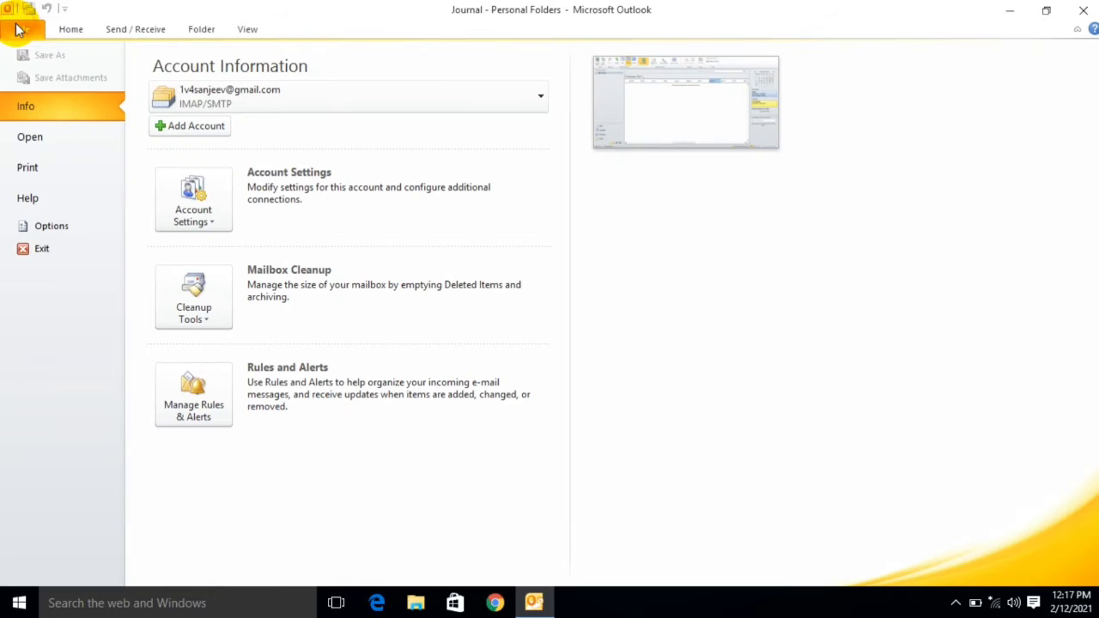
click(53, 227)
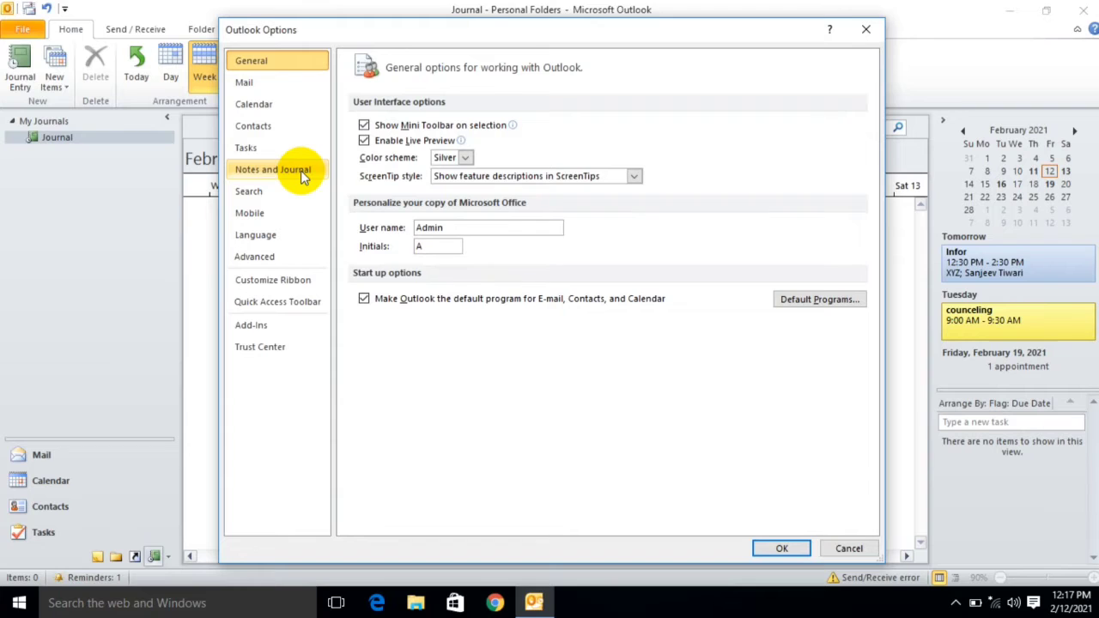
click(301, 176)
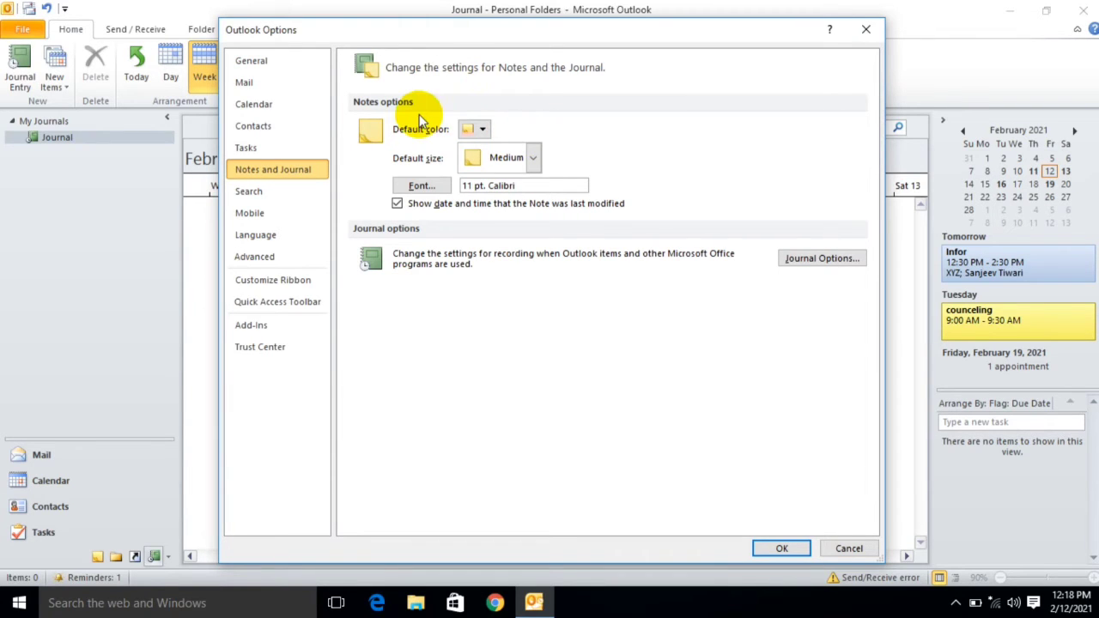
click(480, 132)
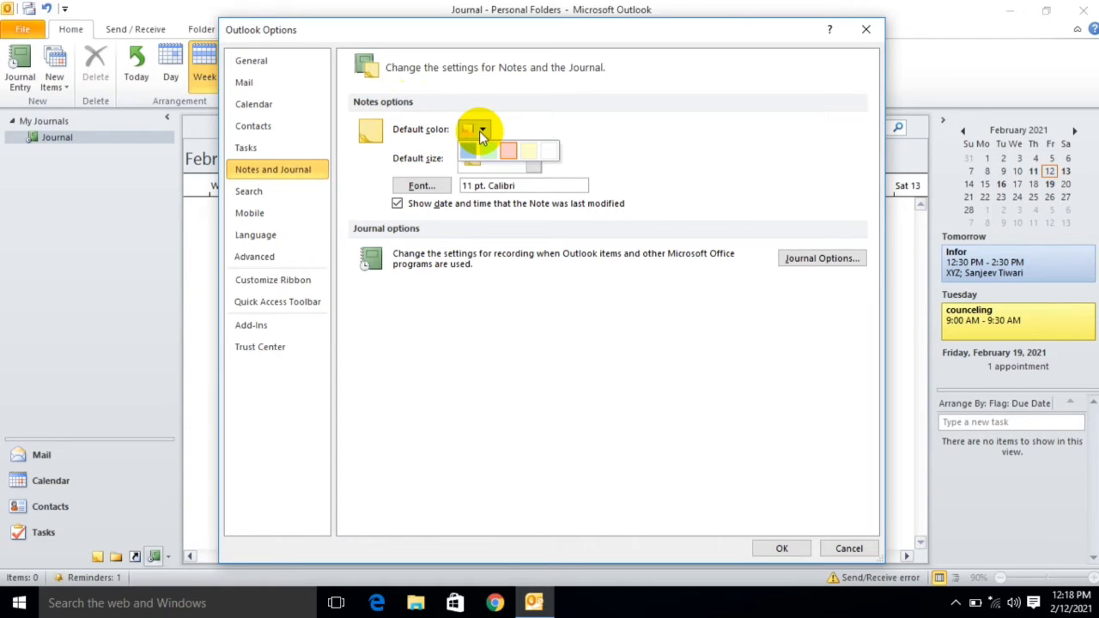
click(479, 130)
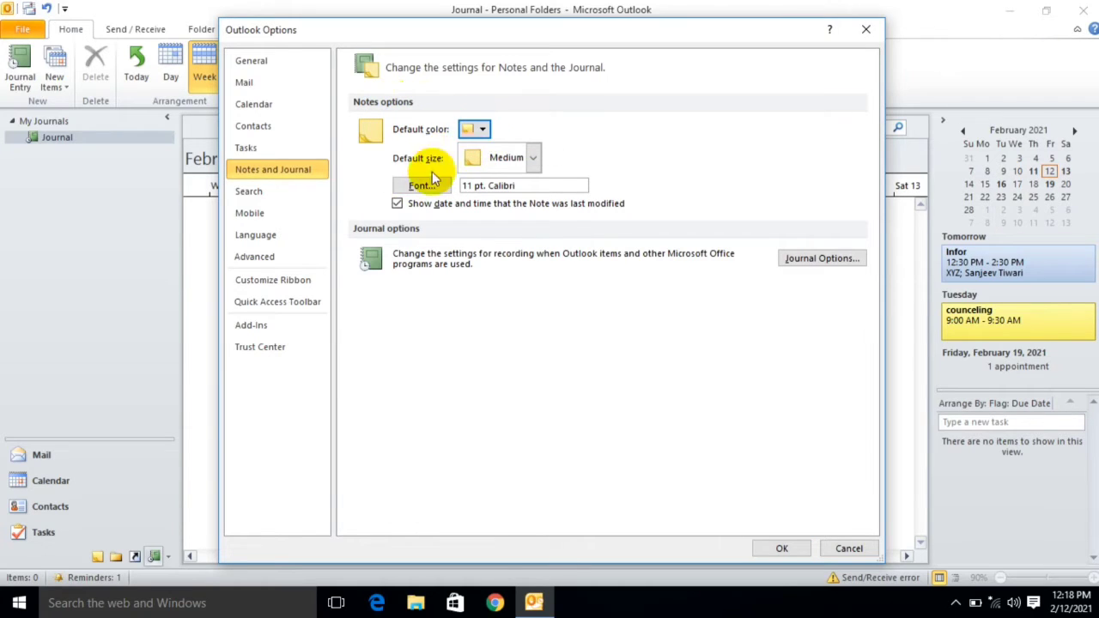
Review the item types in Journal Options that can be recorded automatically, and accept both options dialogs
click(822, 259)
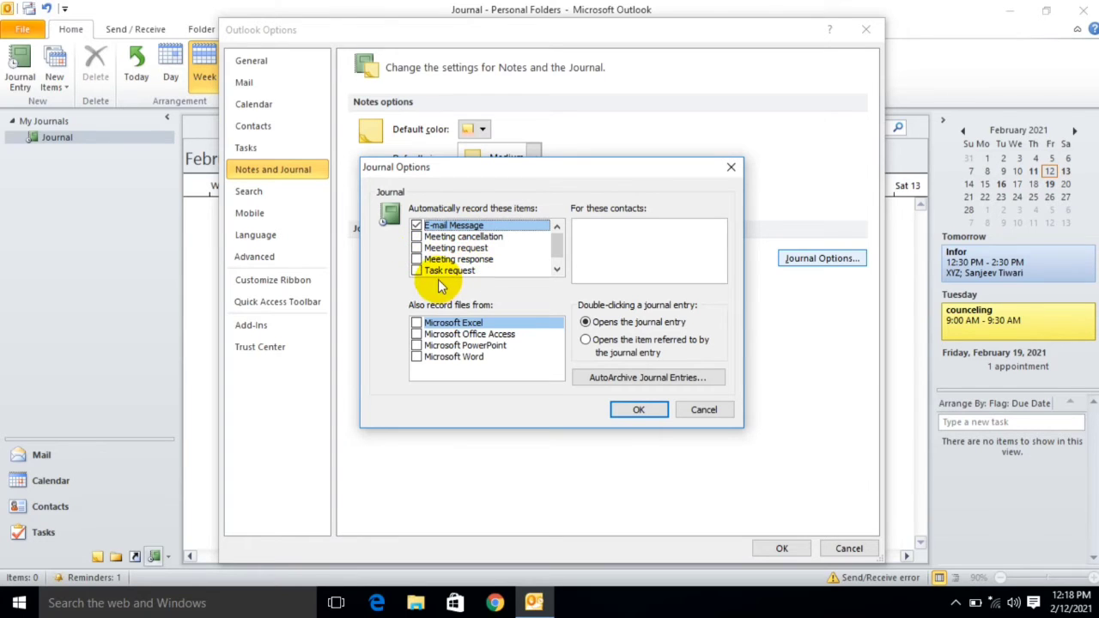
click(557, 270)
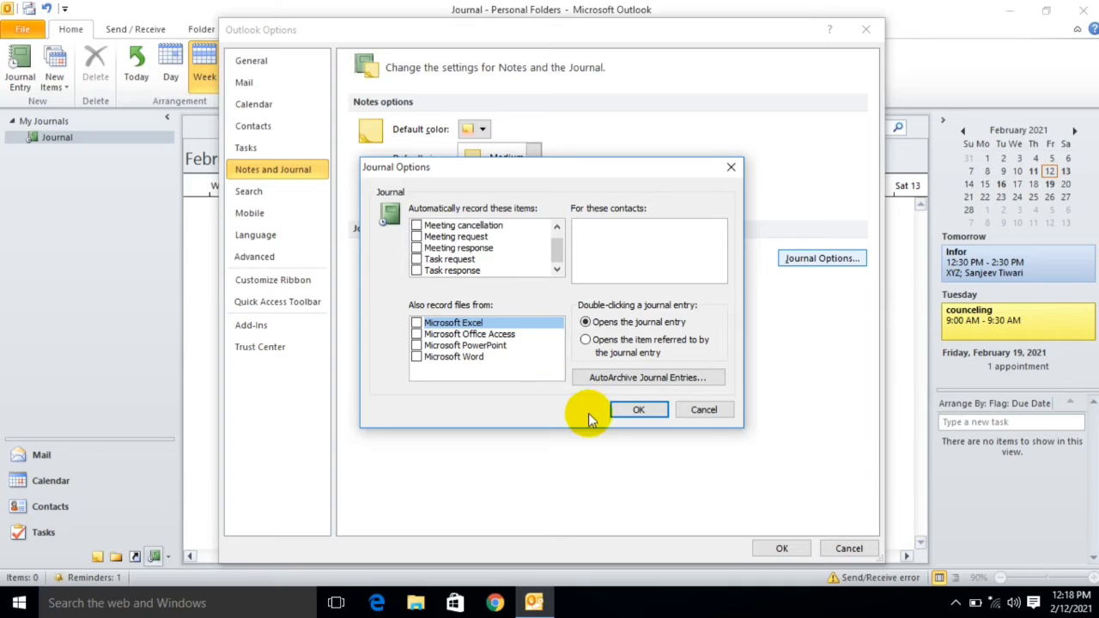
click(635, 410)
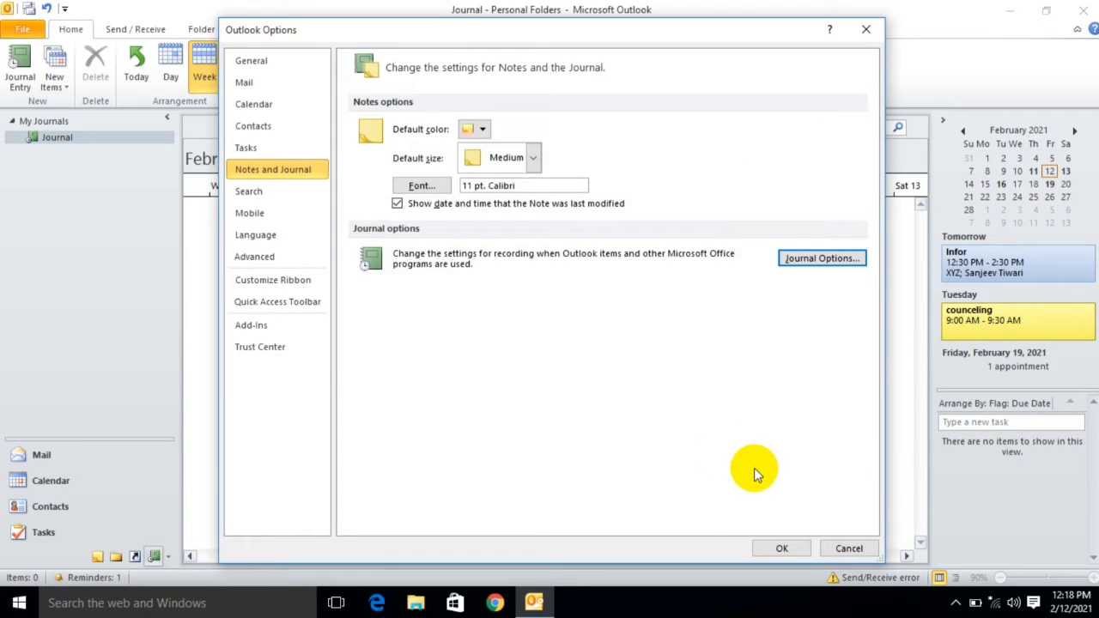
click(782, 549)
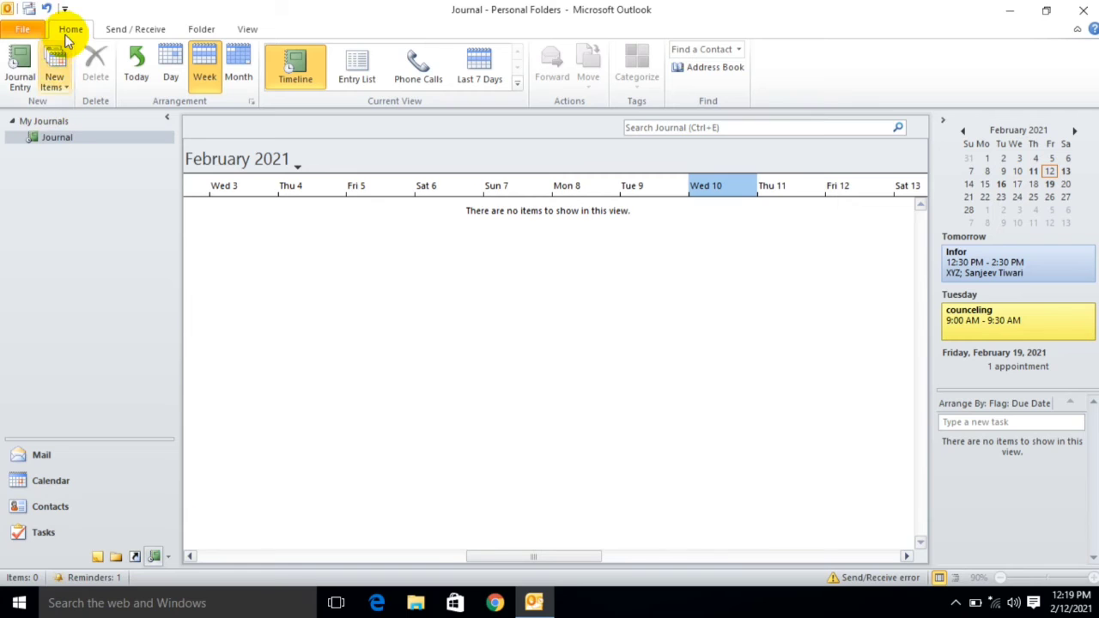
Create a new journal entry with the subject XYZ
click(54, 82)
mouse_move(94, 195)
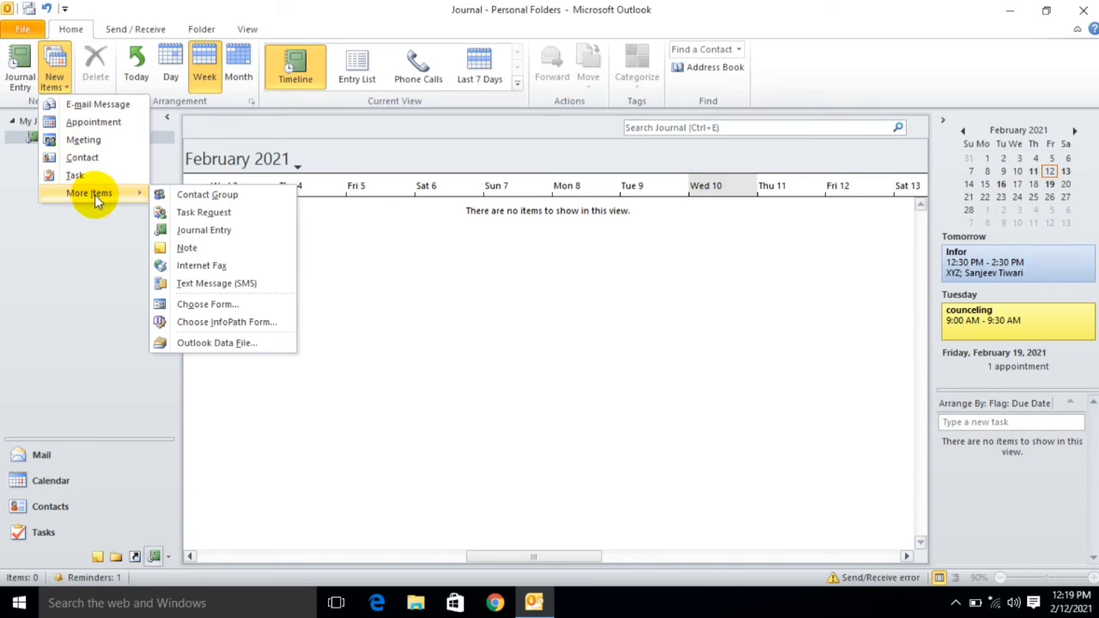
click(227, 232)
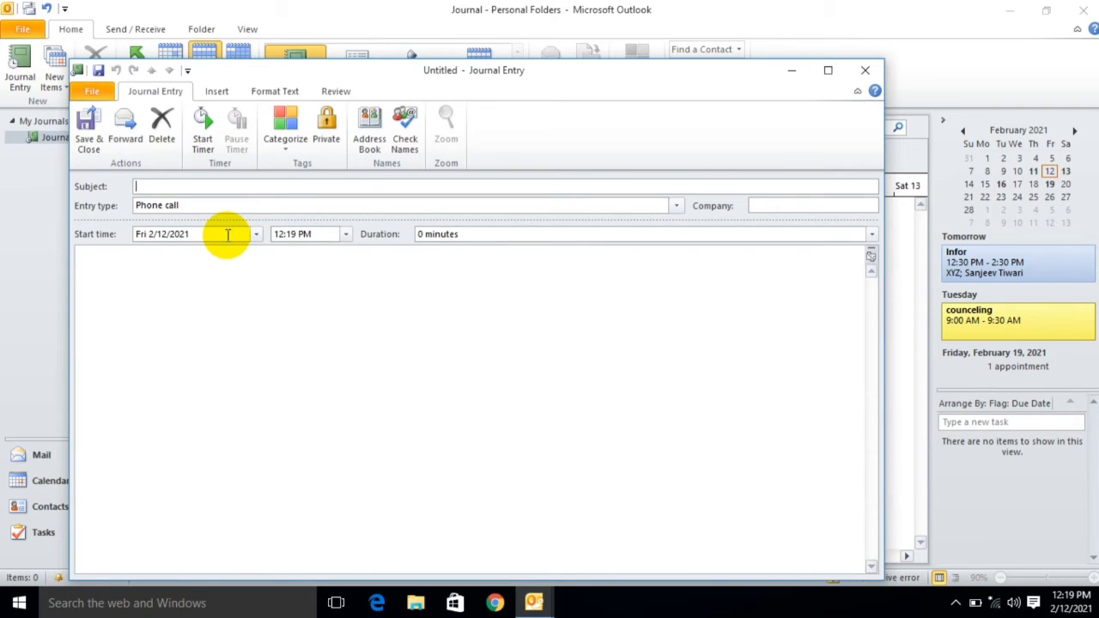
click(155, 187)
text(XUY)
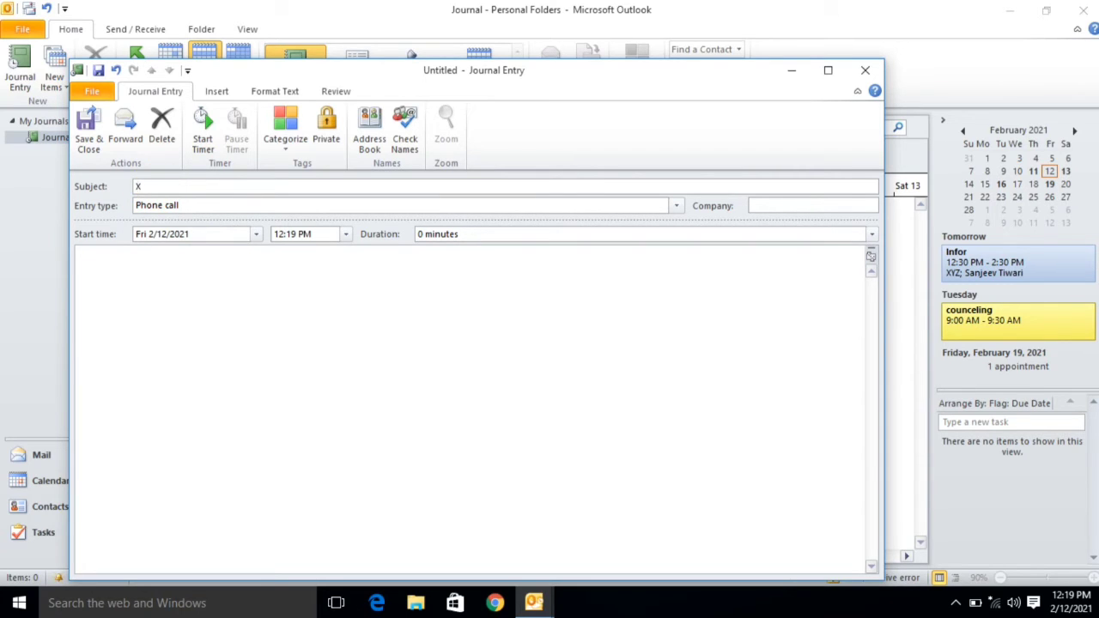
key(BackSpace)
key(BackSpace)
text(YZ)
Set the journal entry's type to Remote session and its company to Antero Technology Group
click(215, 209)
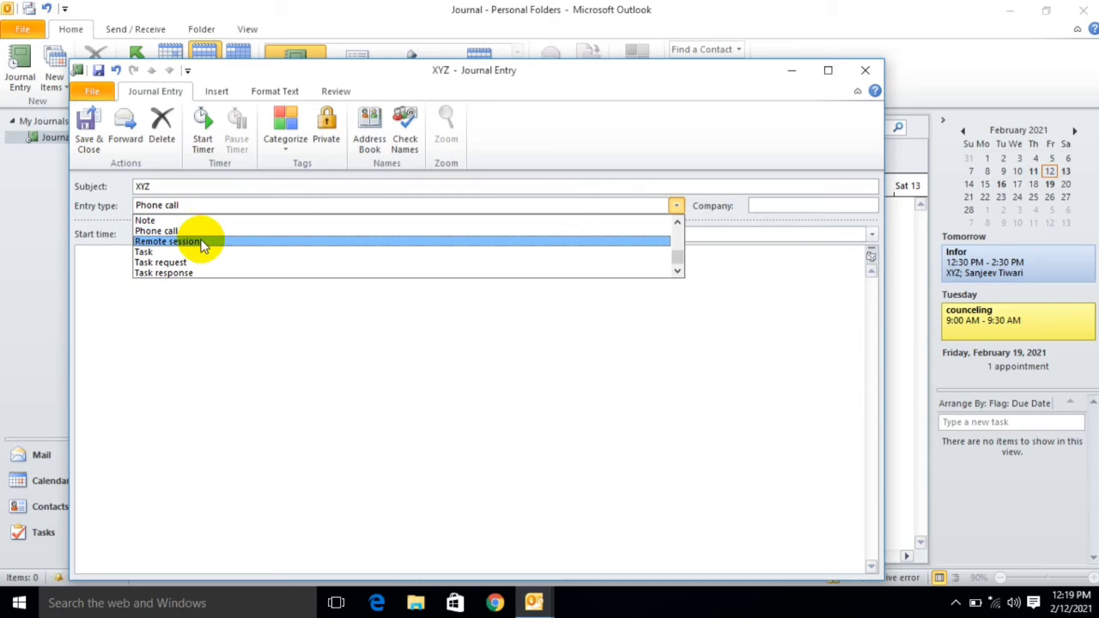
click(199, 240)
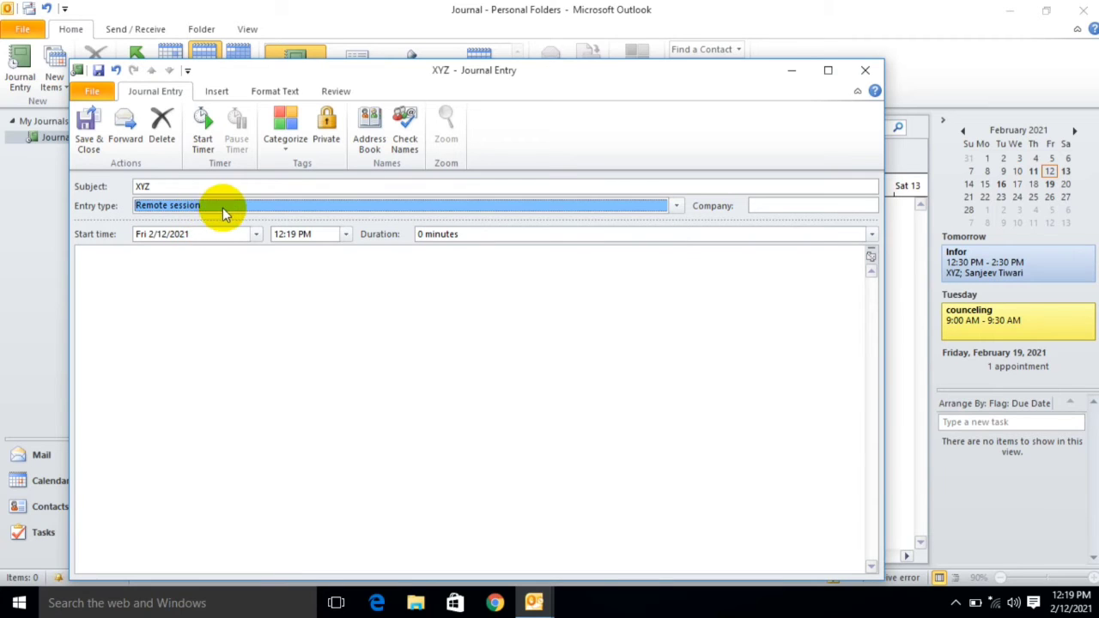
click(775, 204)
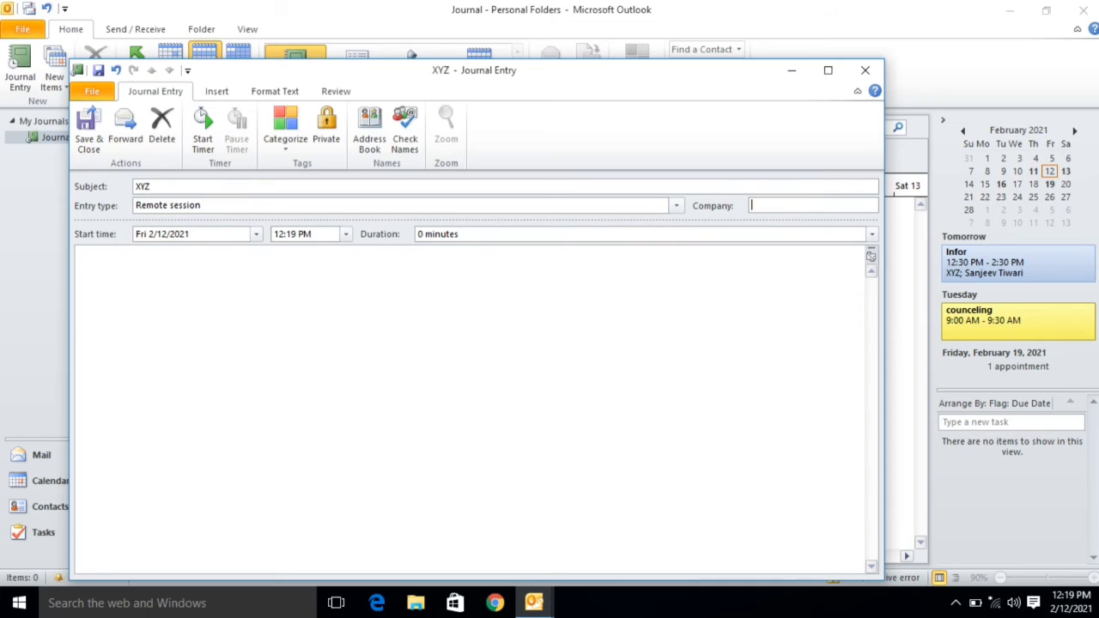
text(Antero Technology Group)
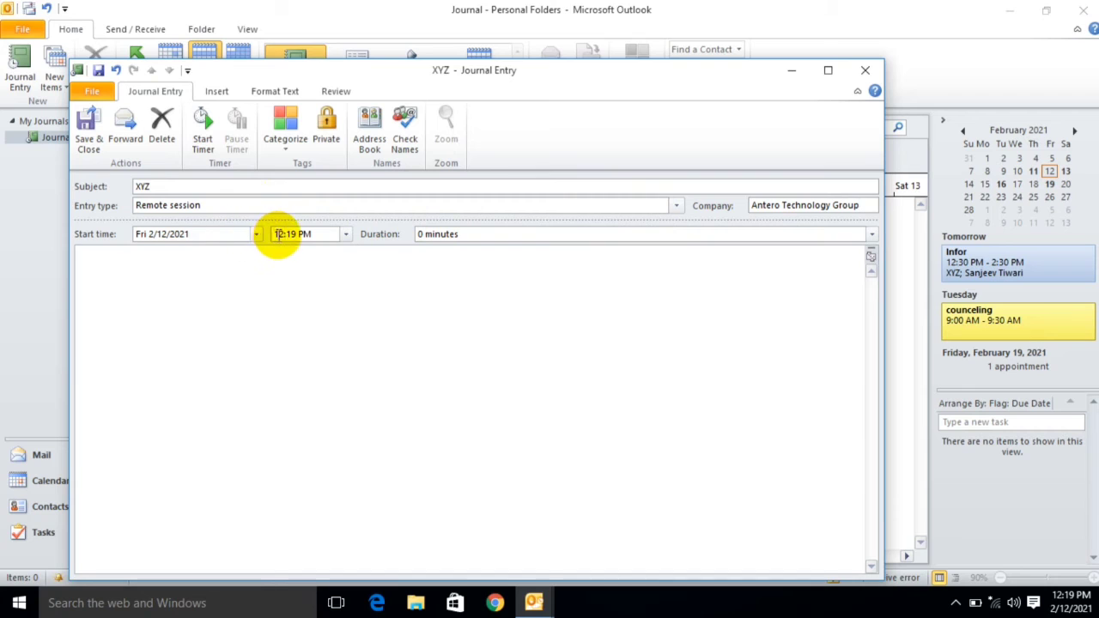
Set the journal entry's start to Sat 2/13/2021 at 1:00 PM
click(256, 234)
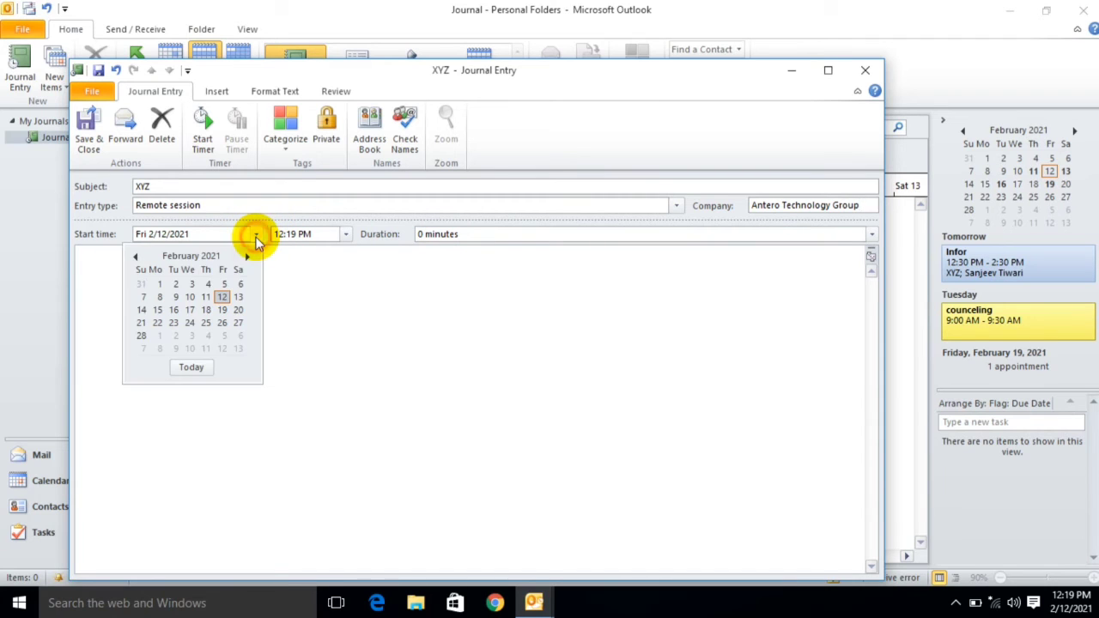
click(240, 297)
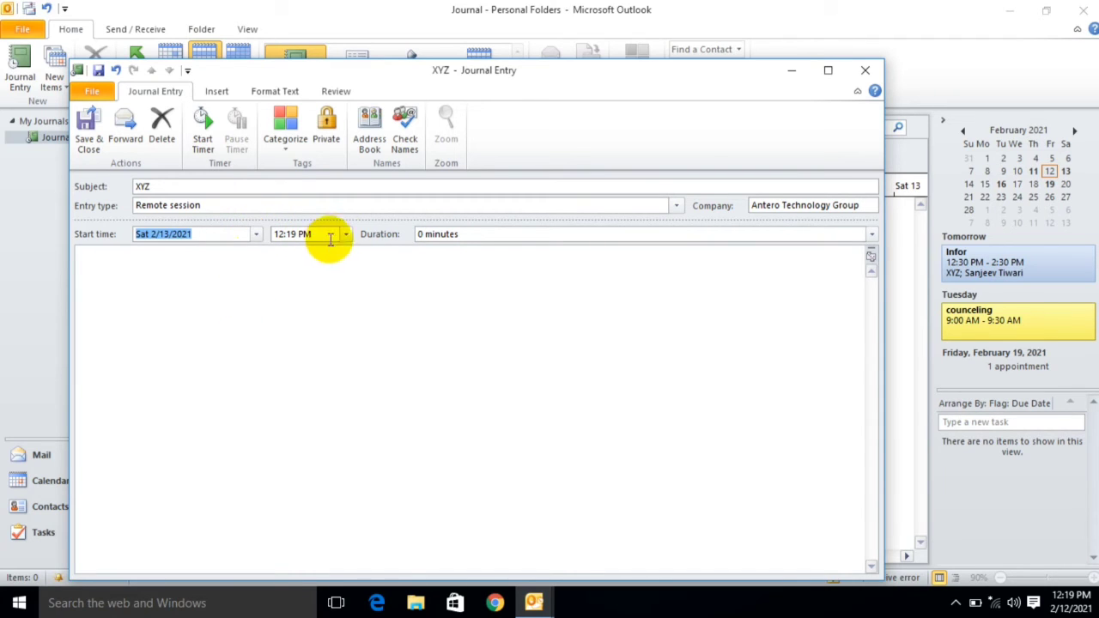
click(347, 234)
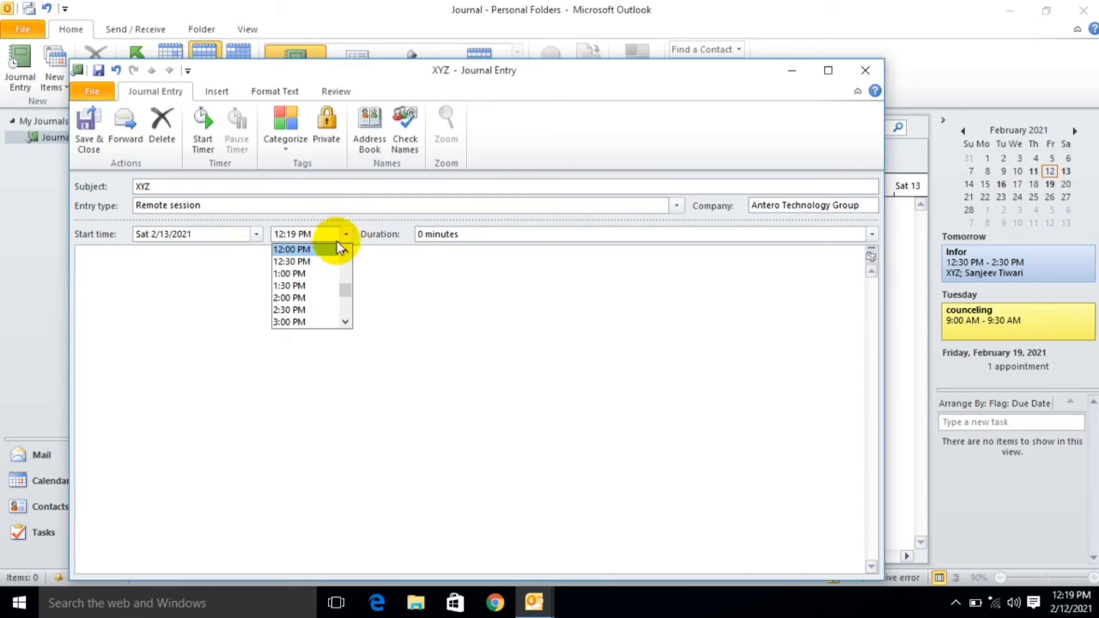
click(305, 274)
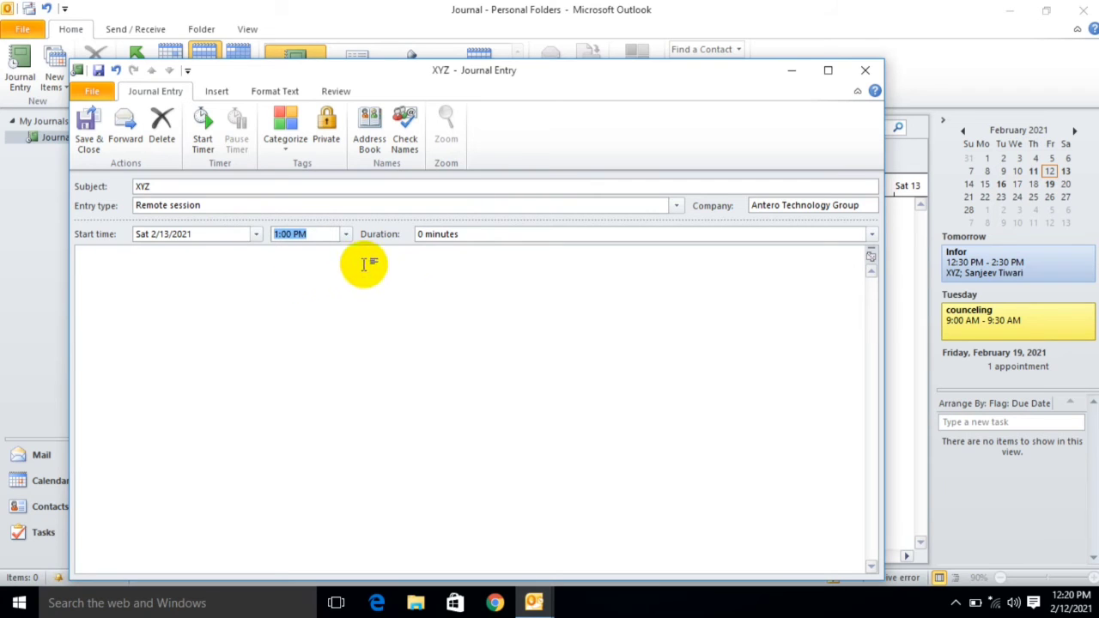
Set the journal entry's duration to 30 minutes
click(484, 234)
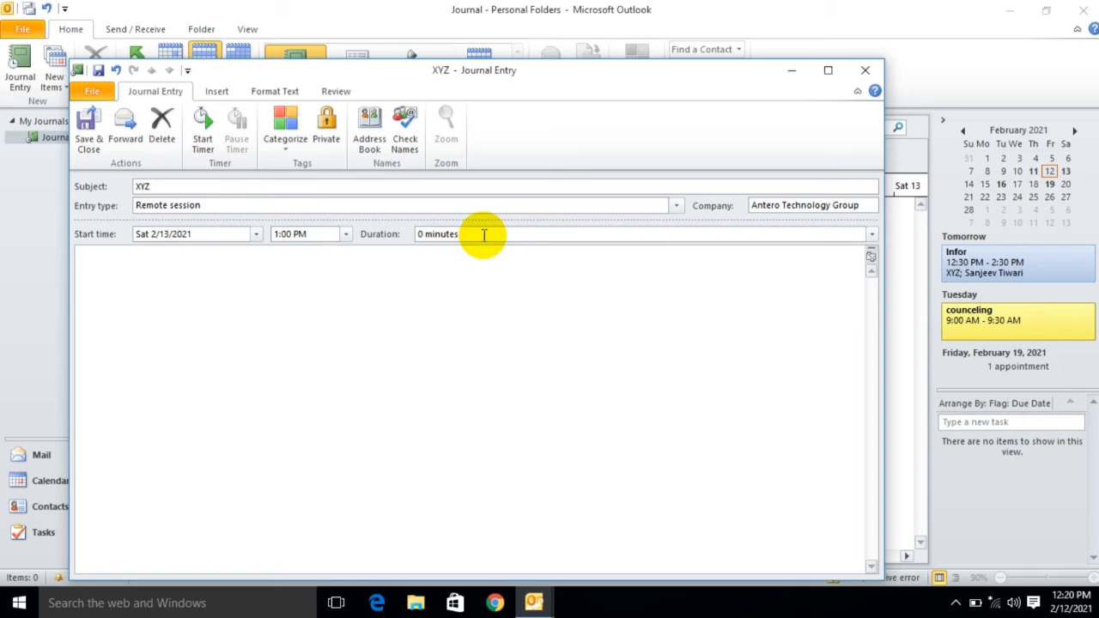
text(30)
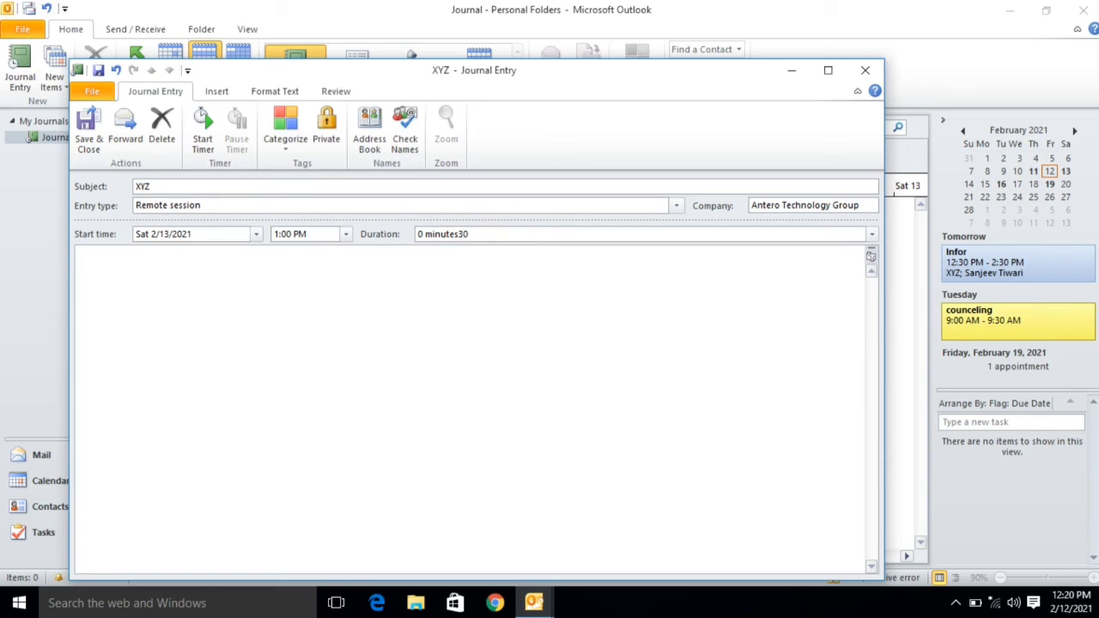
key(BackSpace)
key(BackSpace)
key(BackSpace)
key(BackSpace)
key(BackSpace)
key(BackSpace)
key(BackSpace)
key(BackSpace)
key(BackSpace)
key(BackSpace)
key(BackSpace)
text(30)
text(mi)
Fill the journal entry's body with a line of arbitrary placeholder text, and save and close the entry
click(243, 299)
text(ddjb)
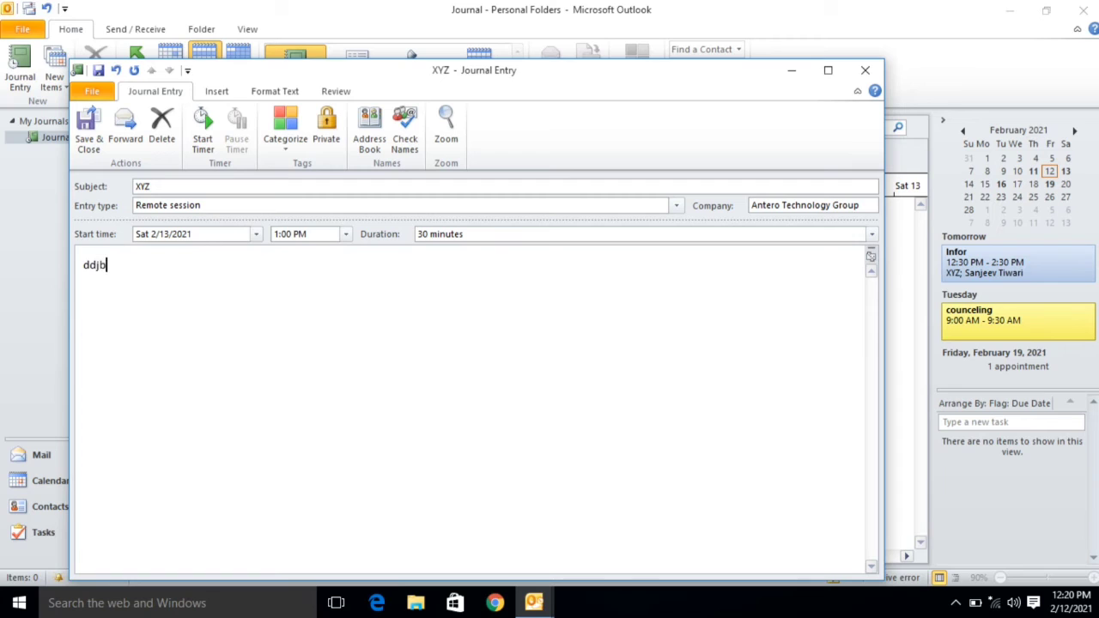
text(jnlnlkm;m;l,l,;l,;)
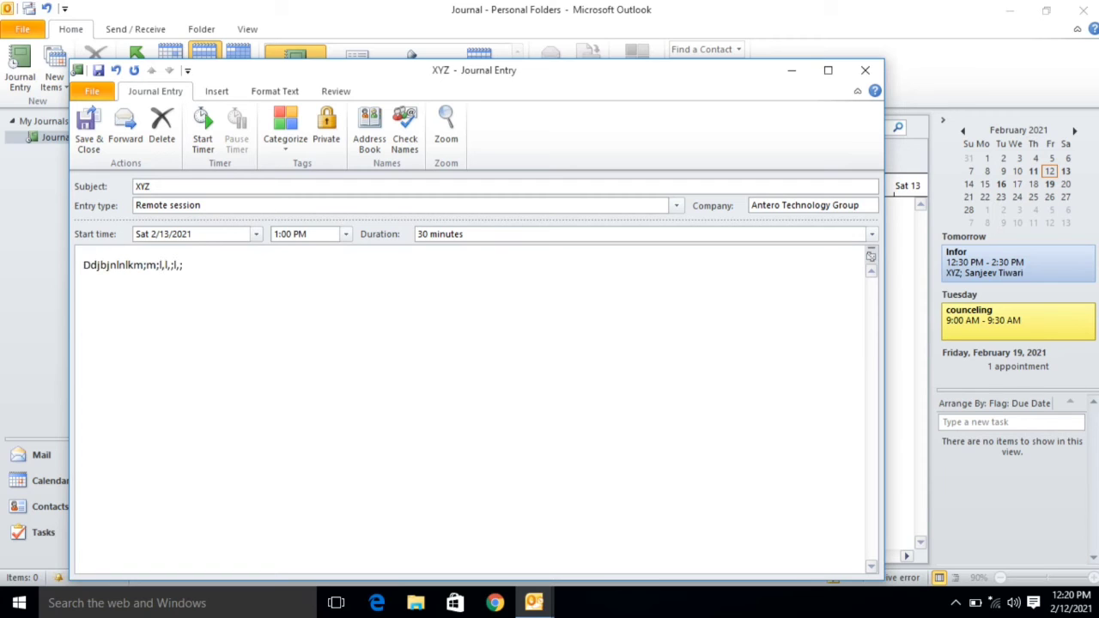
text(l,;l;lk;ljhkhhjhghjhhghjghj)
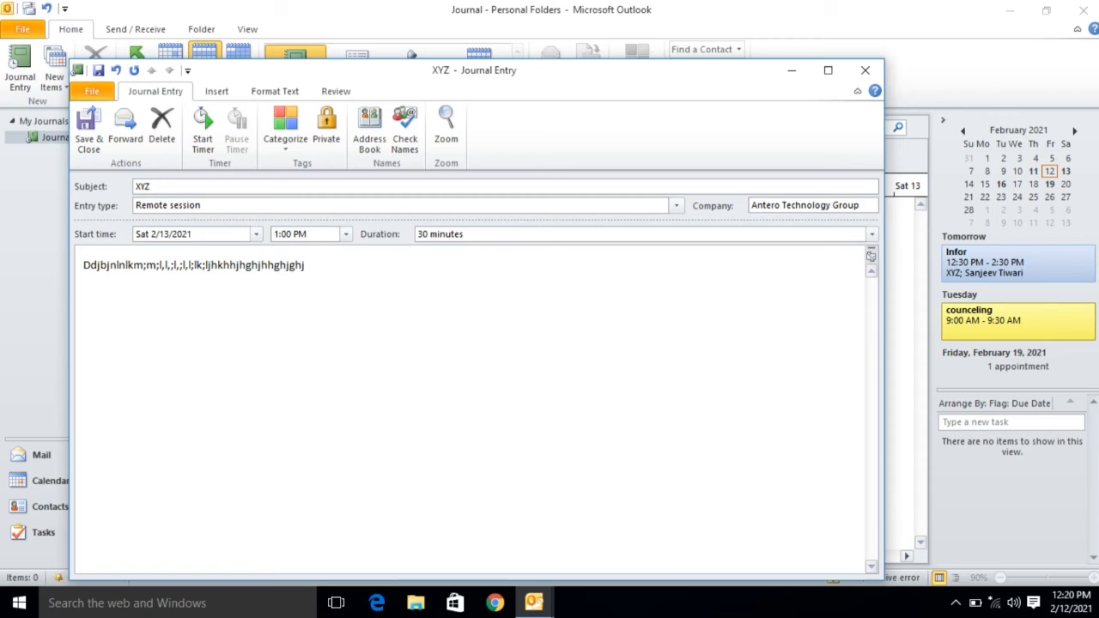
text(gjhgjh)
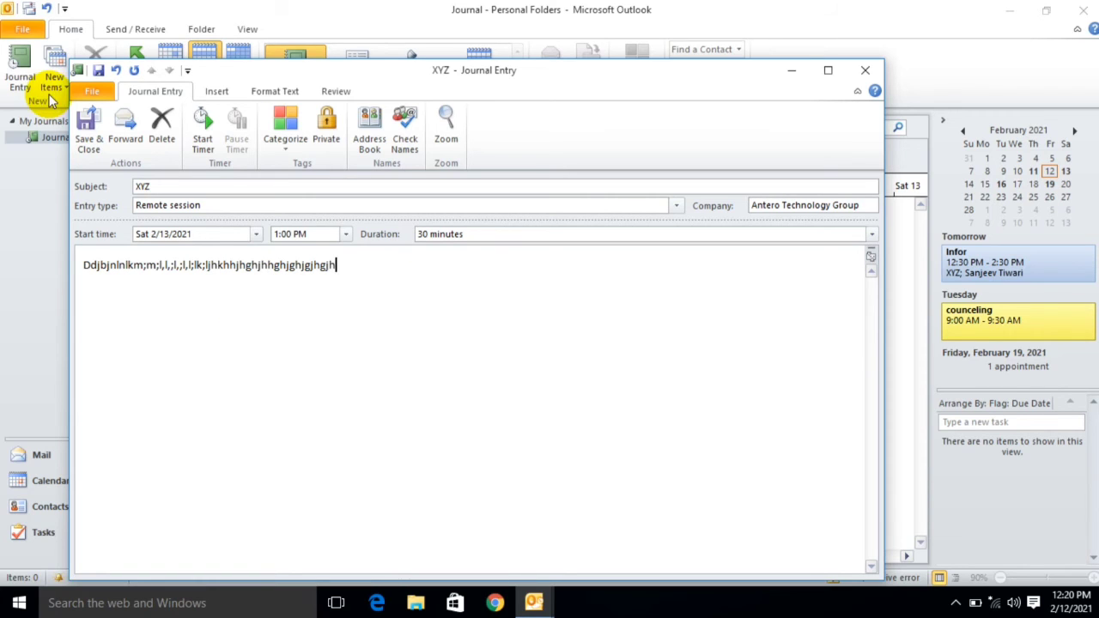
click(83, 135)
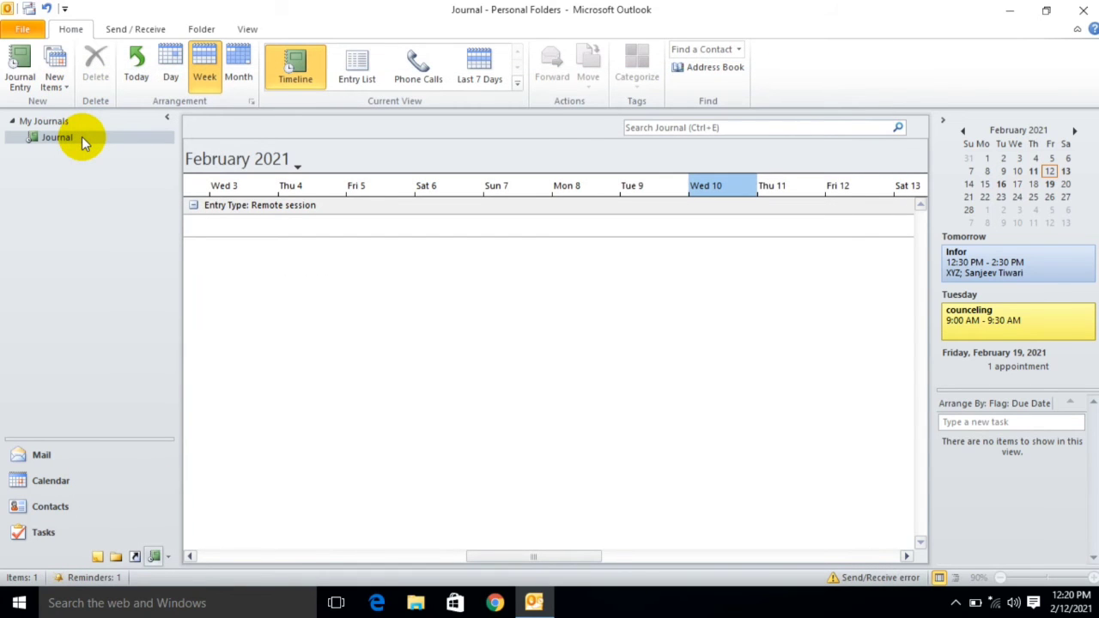
Examine the Remote session group in the journal timeline by collapsing and expanding it, and view the timeline's date picker
click(30, 31)
click(66, 31)
click(324, 209)
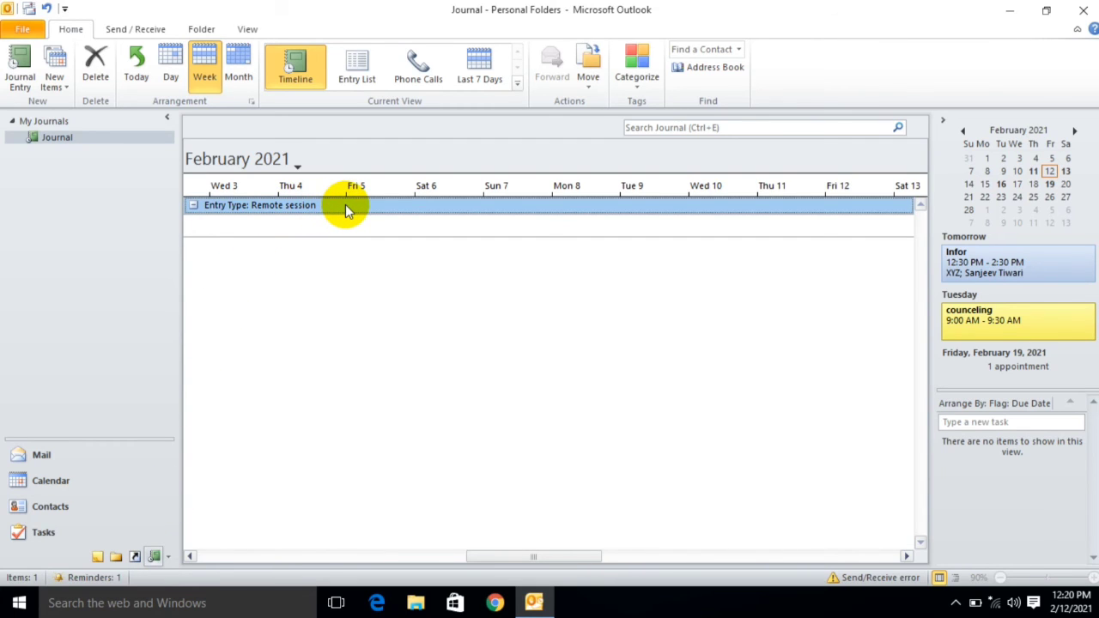
double_click(345, 204)
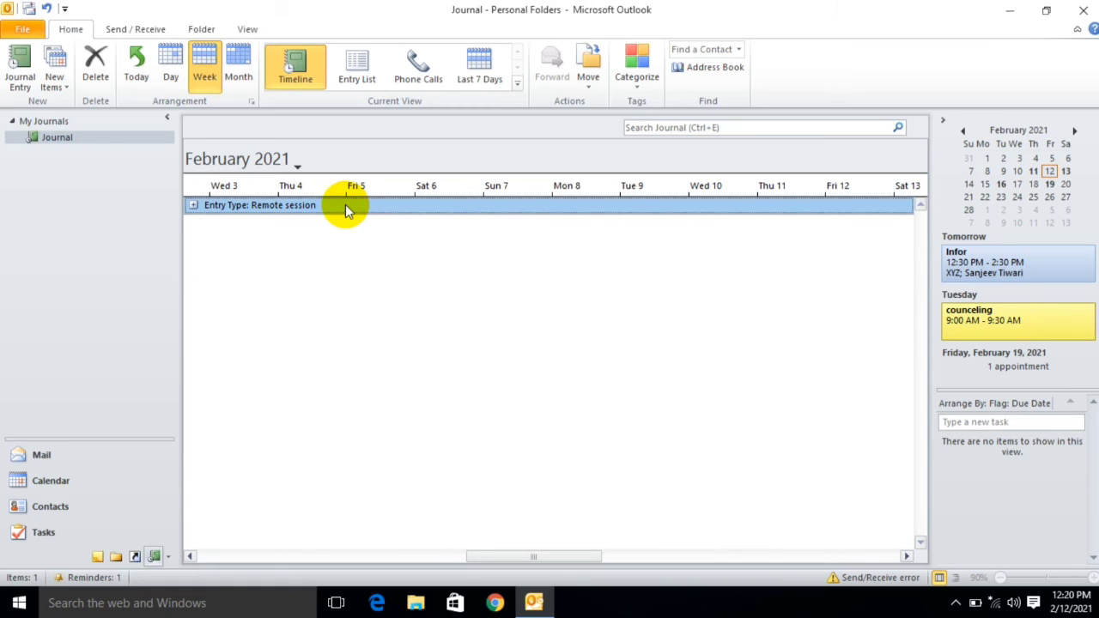
click(193, 206)
click(193, 207)
click(314, 167)
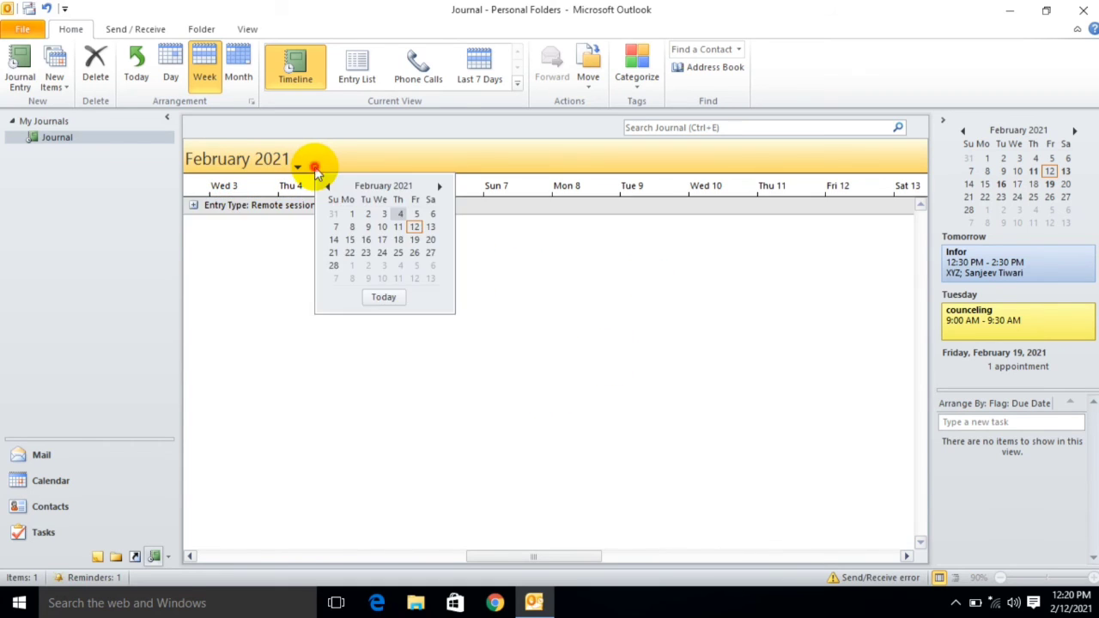
click(238, 320)
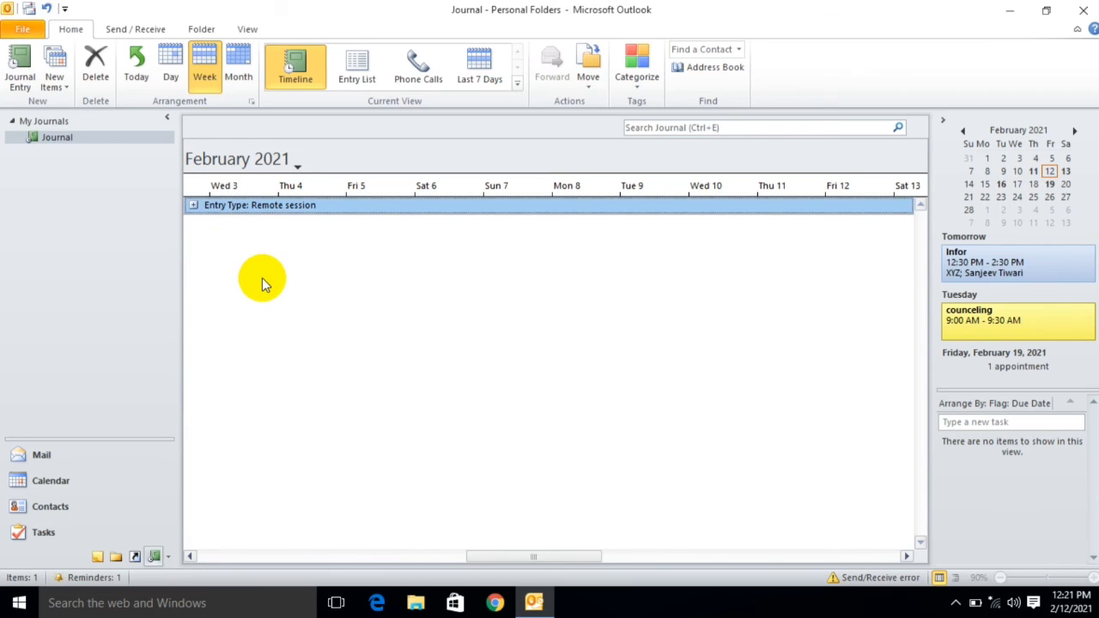